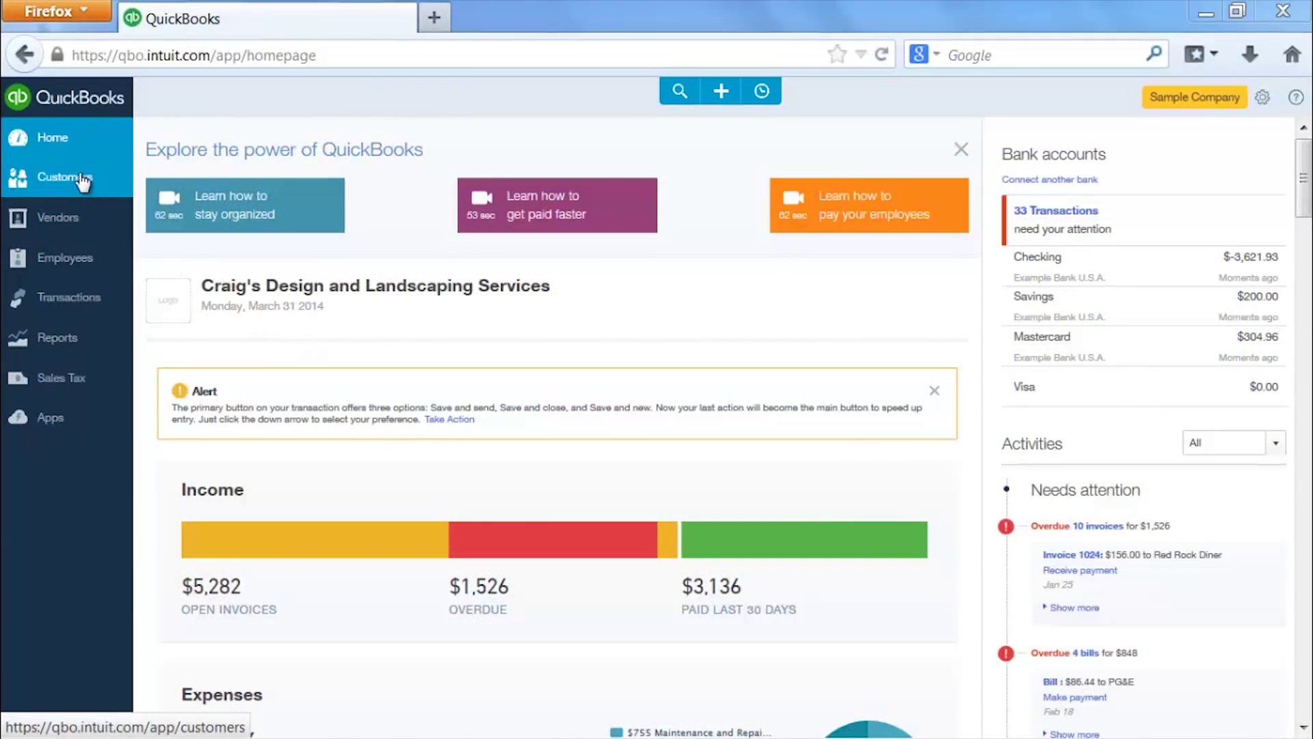
Step: Filter the customer list by open invoices, overdue invoices, and paid in the last 30 days, then view vendors
left_click(82, 179)
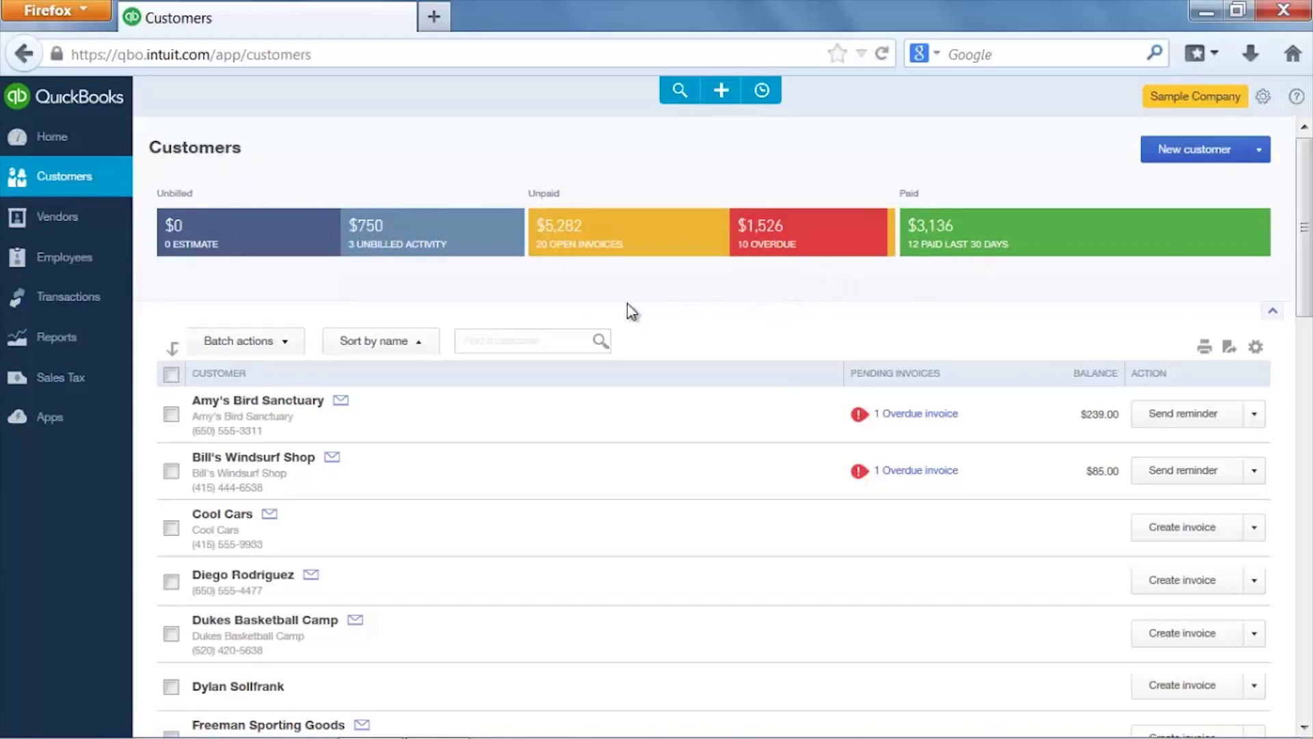
left_click(567, 249)
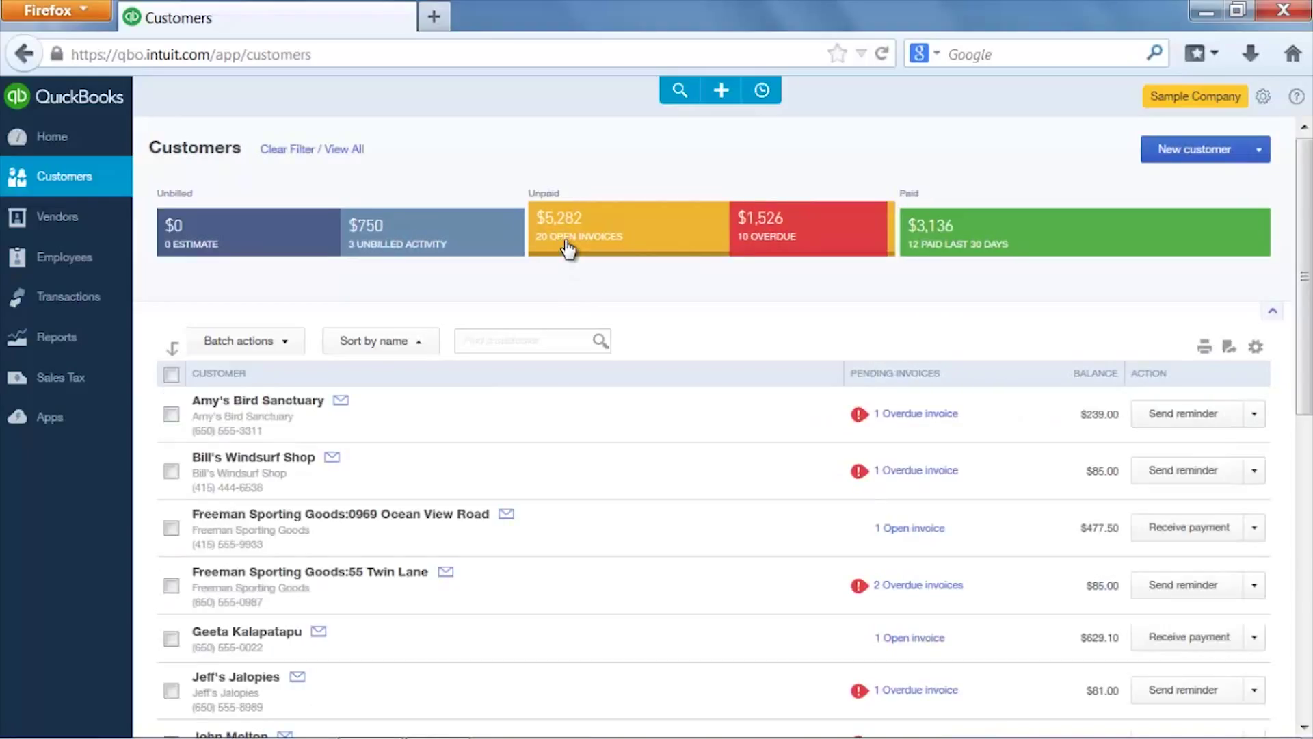
left_click(789, 238)
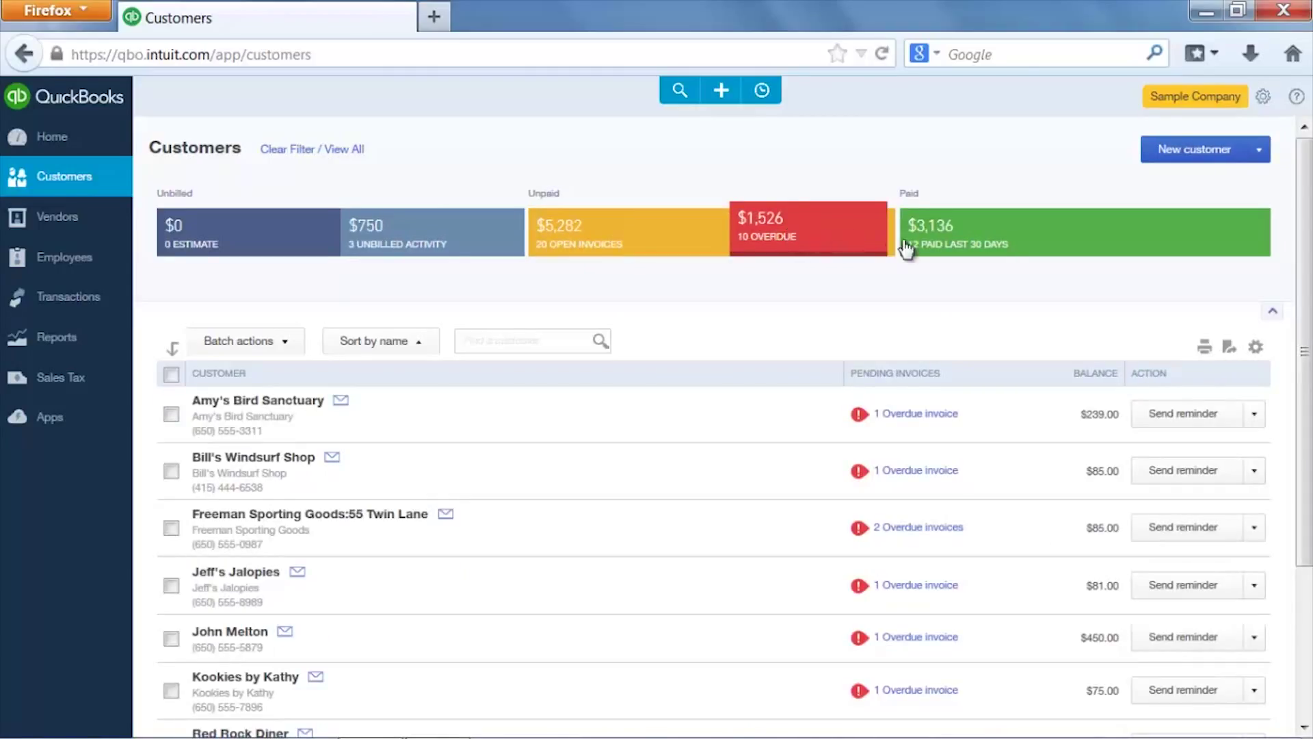
left_click(969, 236)
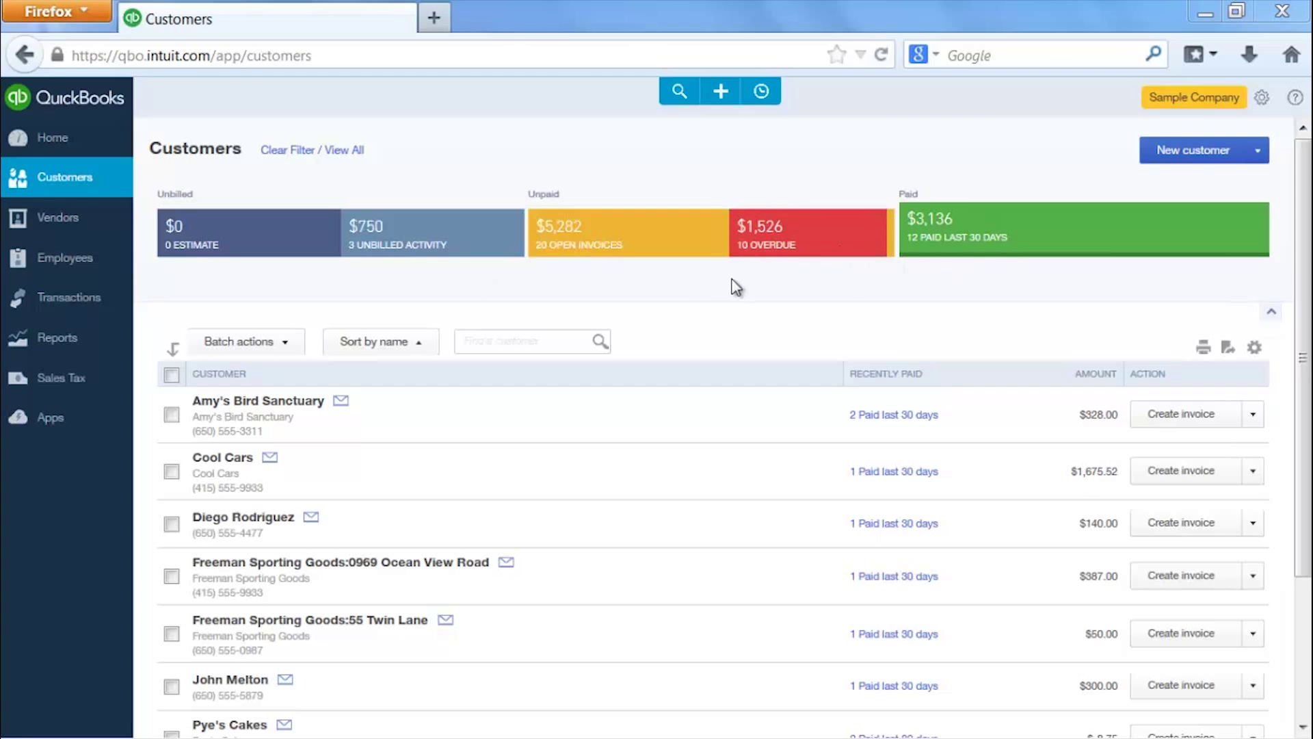
left_click(46, 220)
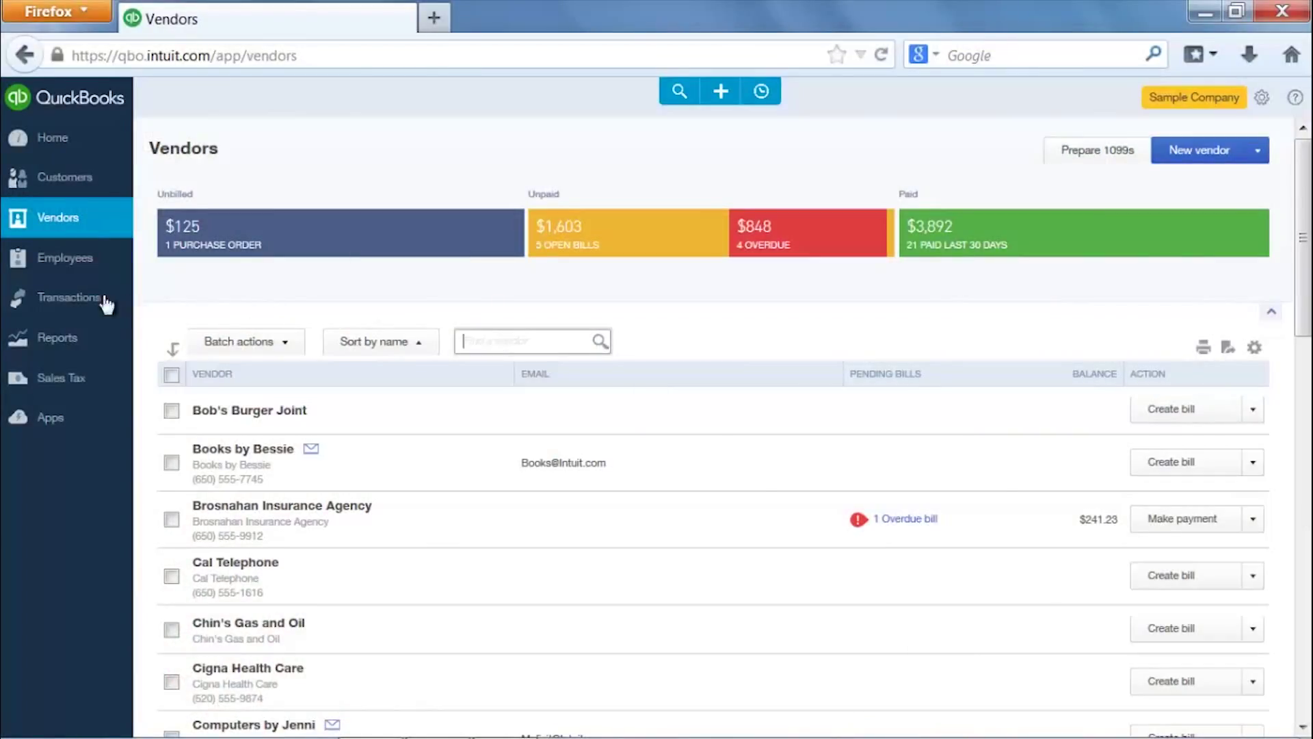
mouse_move(72, 303)
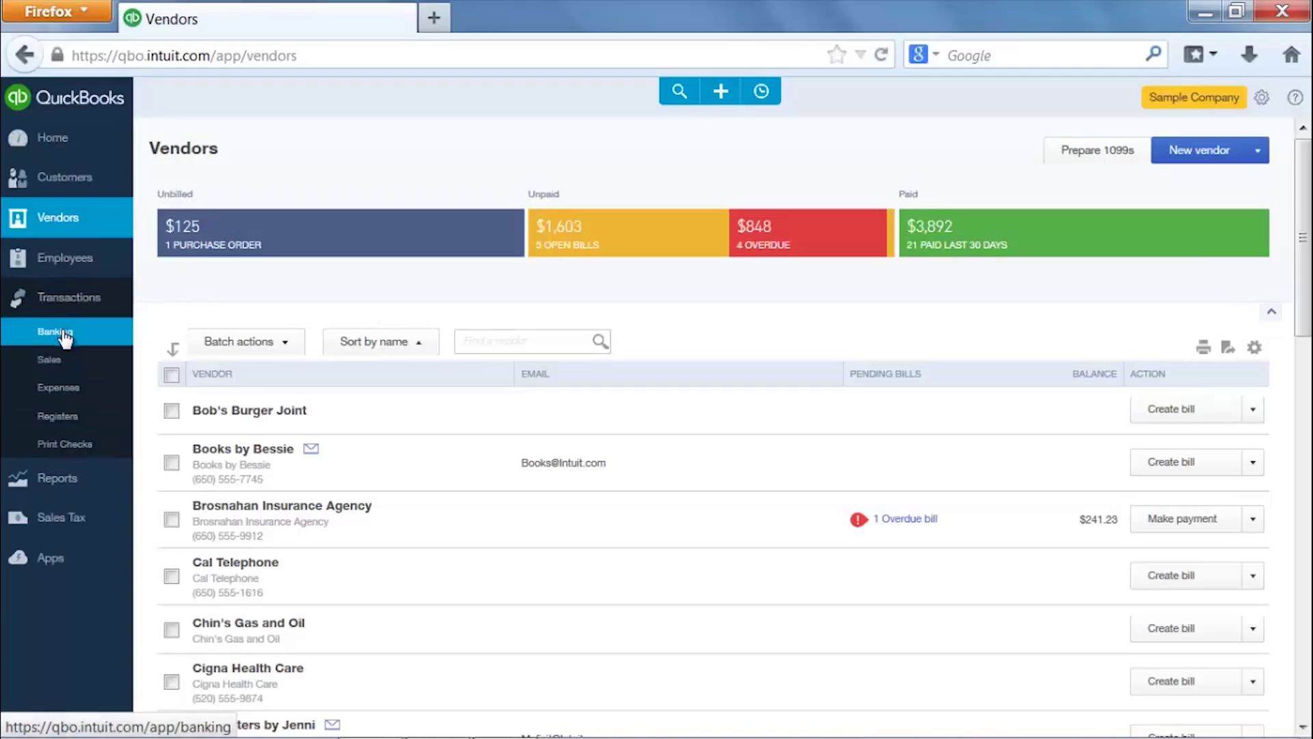
Step: In the bank feed, expand the Books By Bessie deposit and keep Other Income as its category
left_click(65, 336)
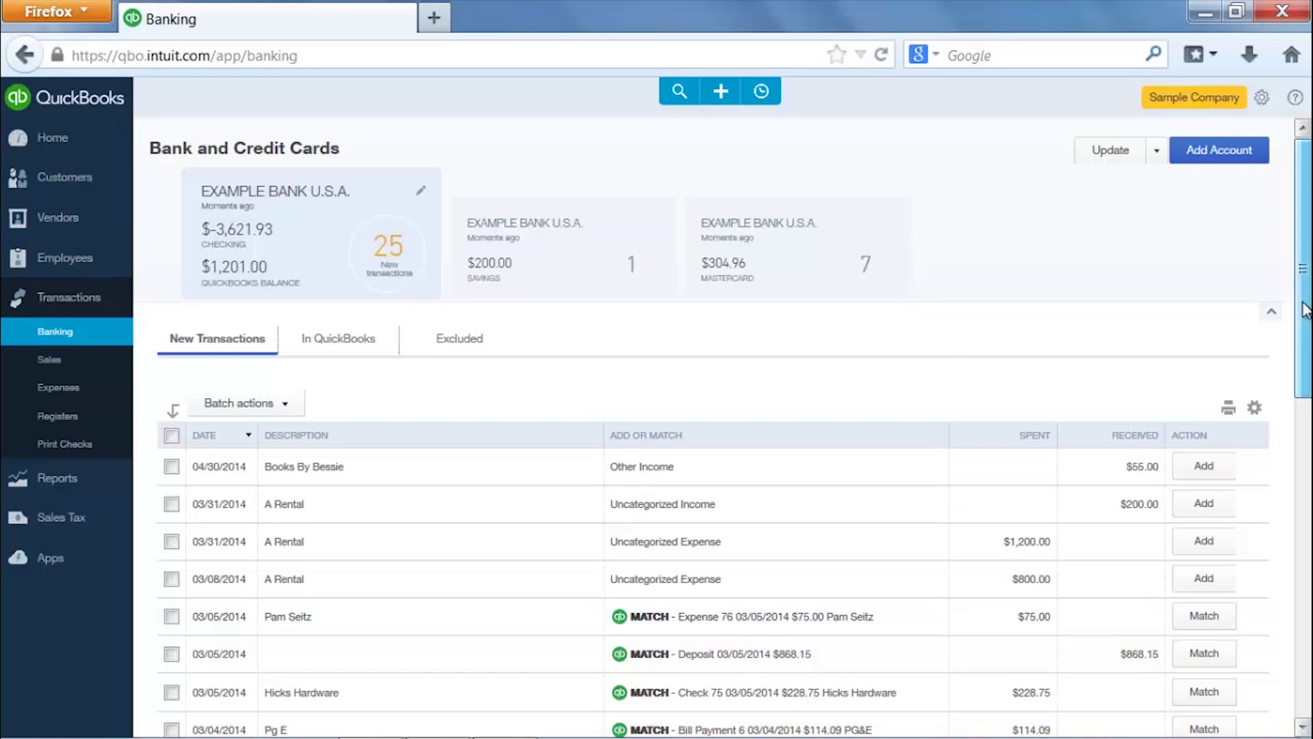
mouse_move(1305, 311)
left_mouse_down()
mouse_move(1306, 465)
mouse_move(1290, 536)
mouse_move(1297, 305)
left_mouse_up()
left_click(308, 465)
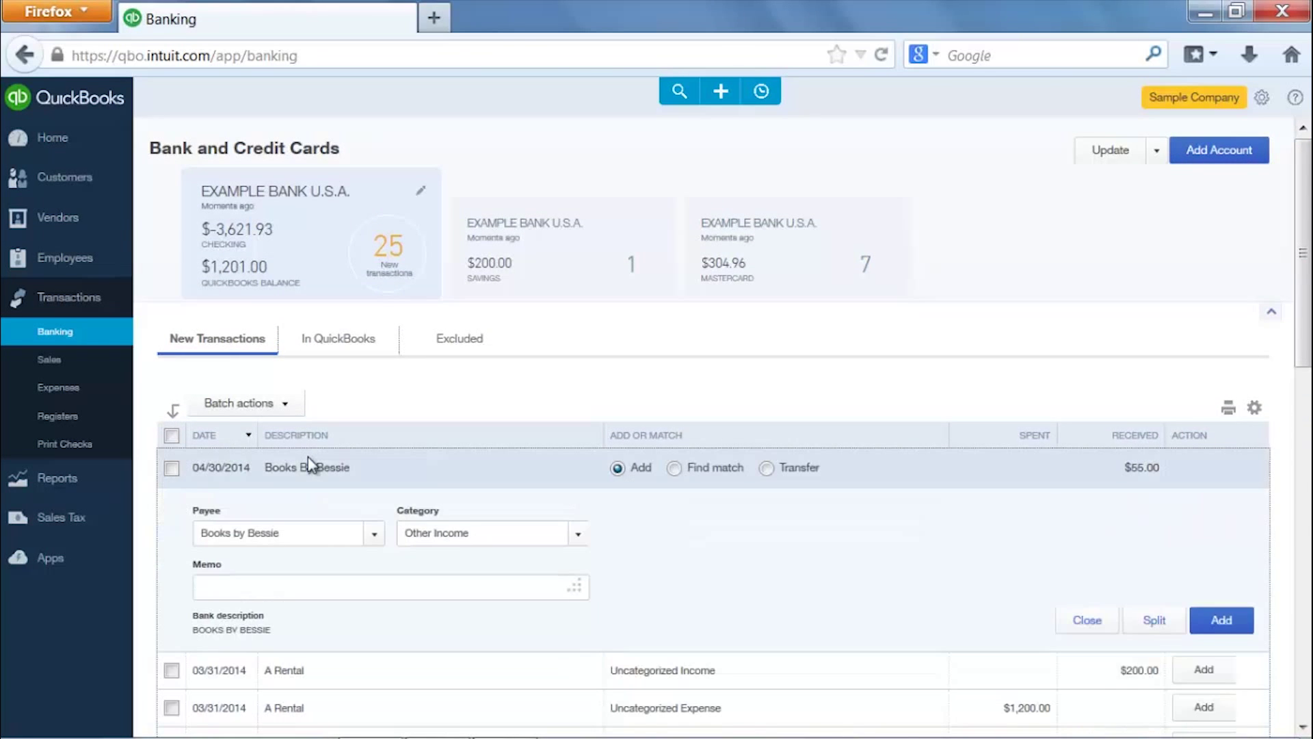
left_click(579, 536)
left_click(663, 562)
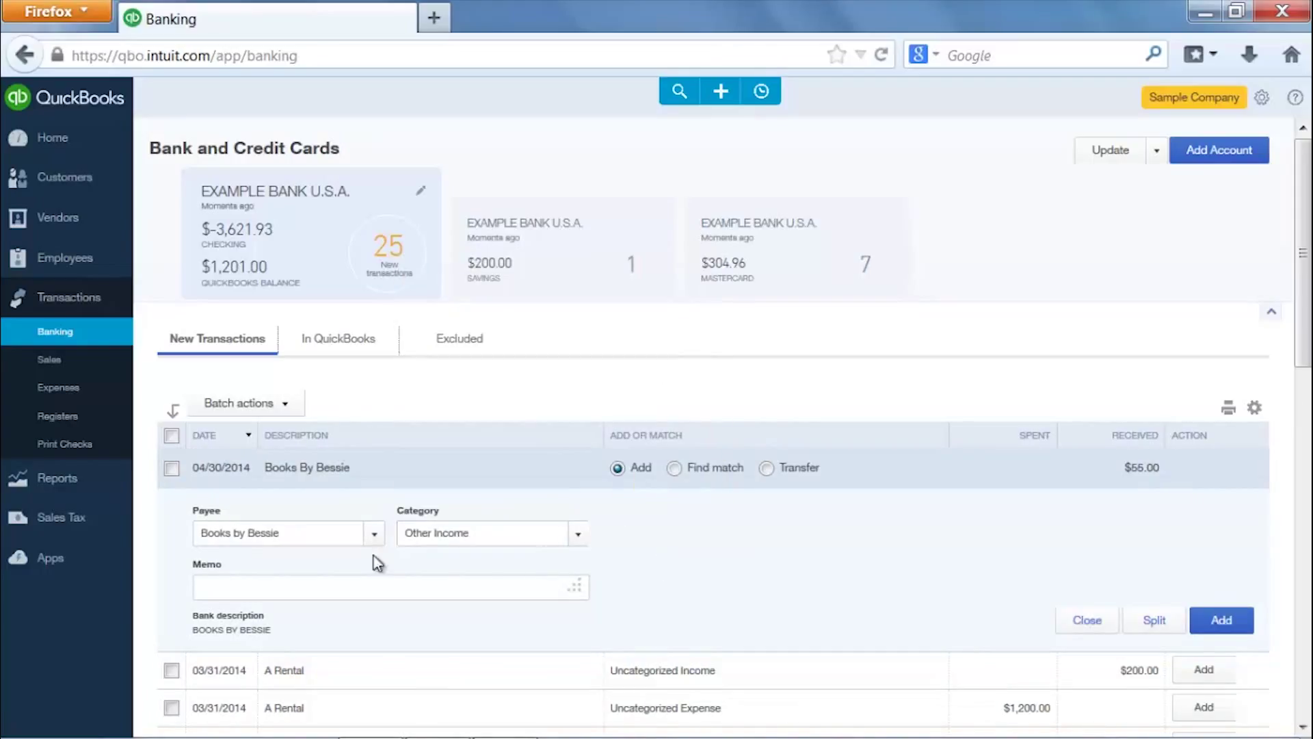
Step: Confirm Books by Bessie as the payee, then view the In QuickBooks and Excluded lists
left_click(375, 539)
left_click(375, 539)
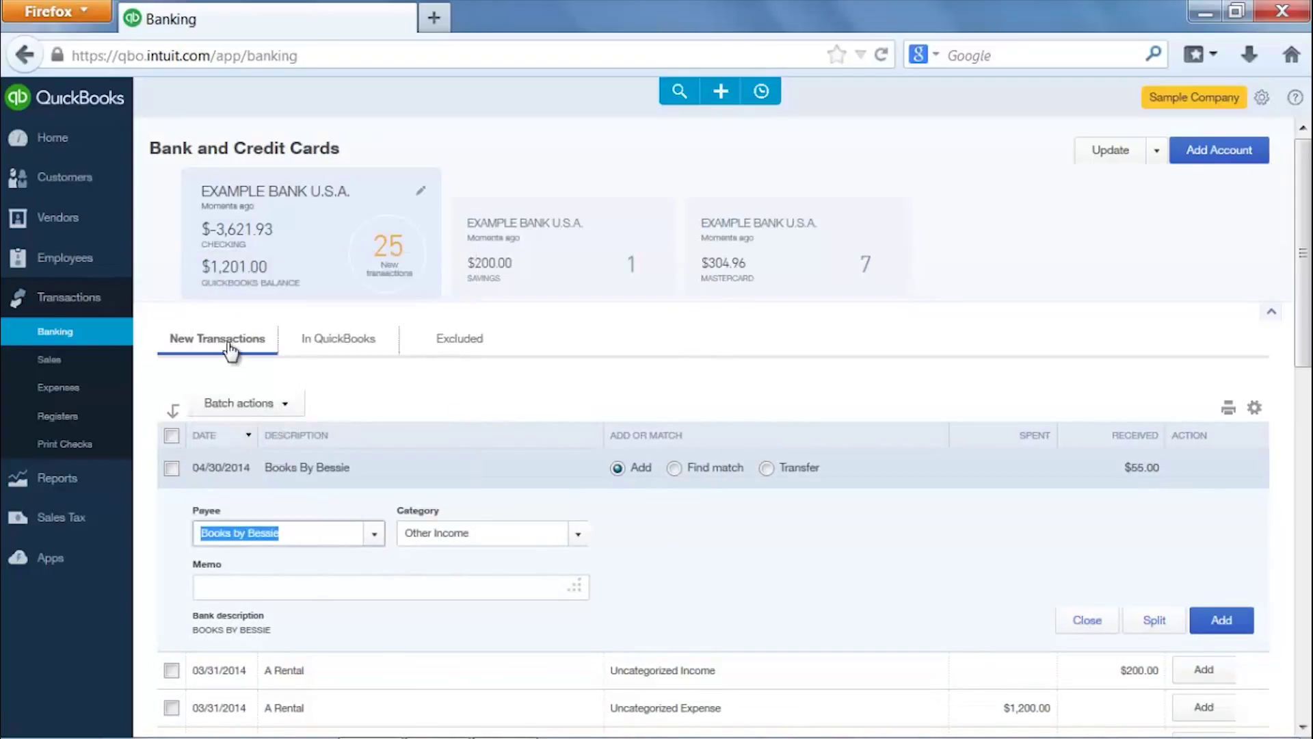
left_click(322, 353)
left_click(457, 342)
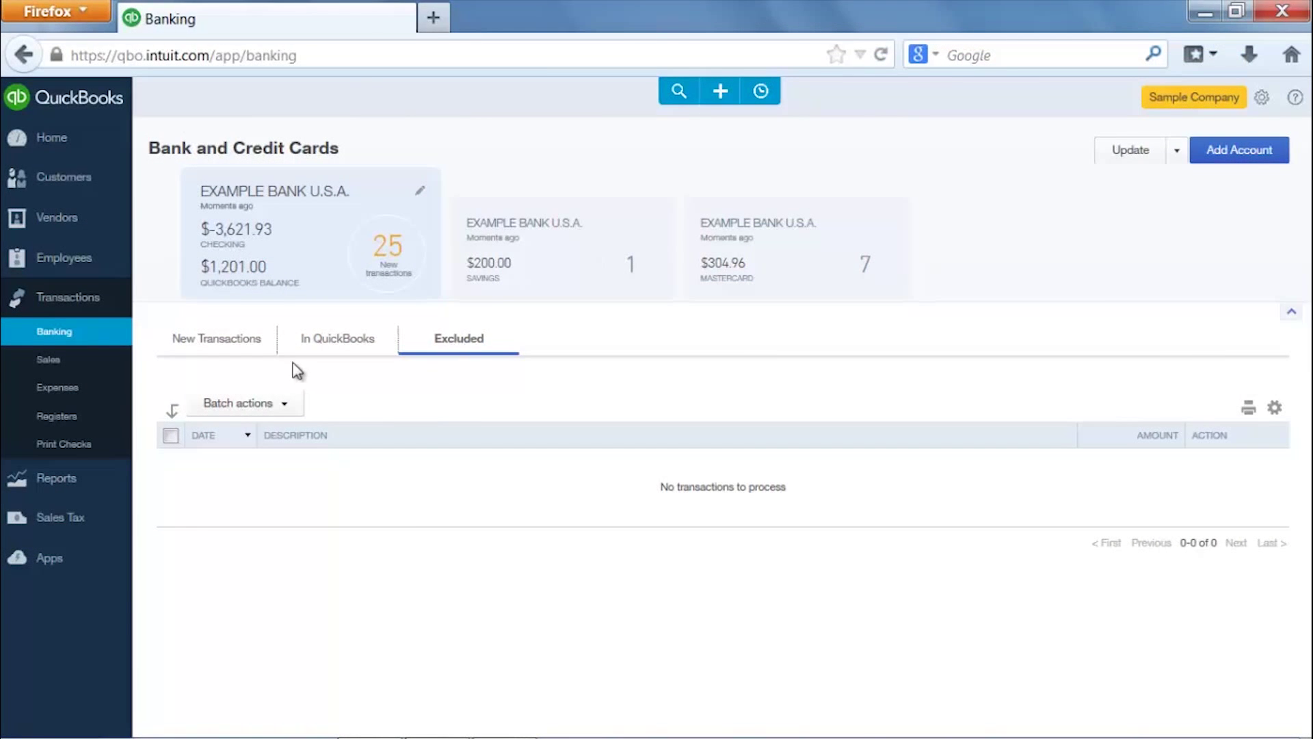
Step: Browse the Recommended, Frequently Run, My Custom Reports and All Reports lists on the Reports page
left_click(72, 482)
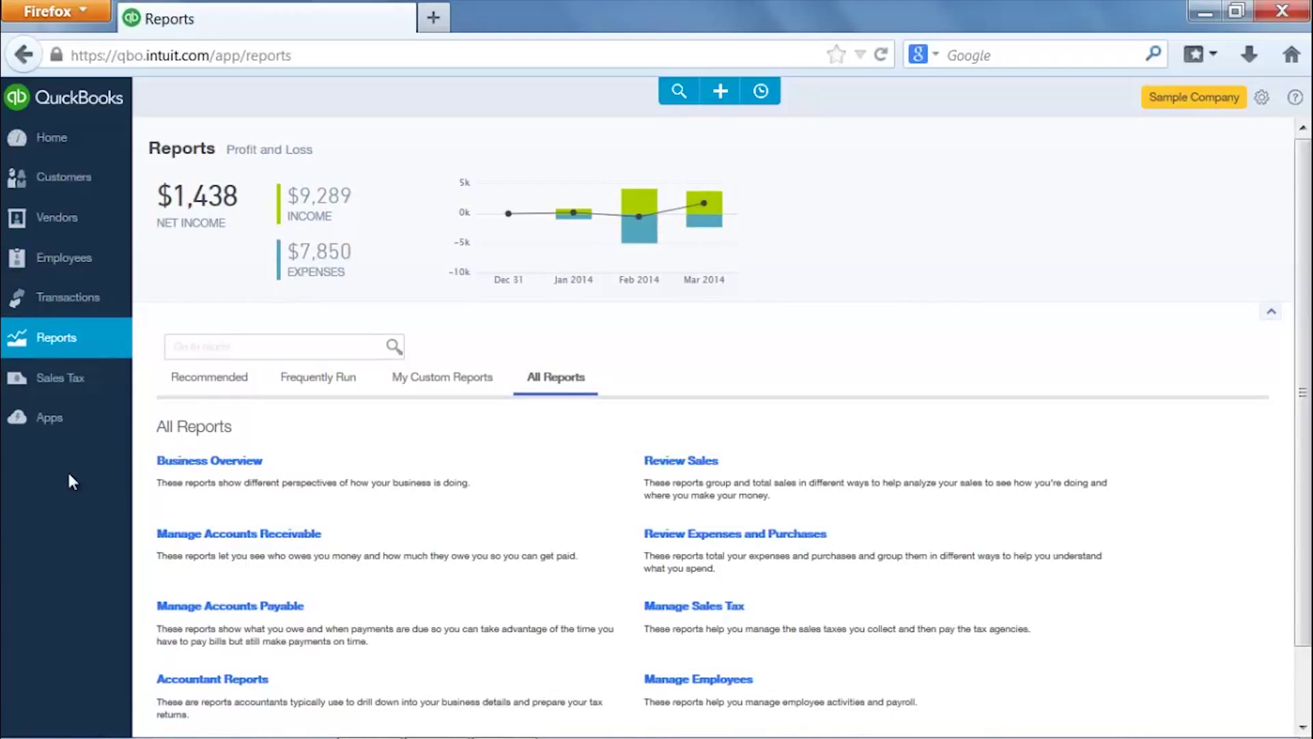
left_click(202, 380)
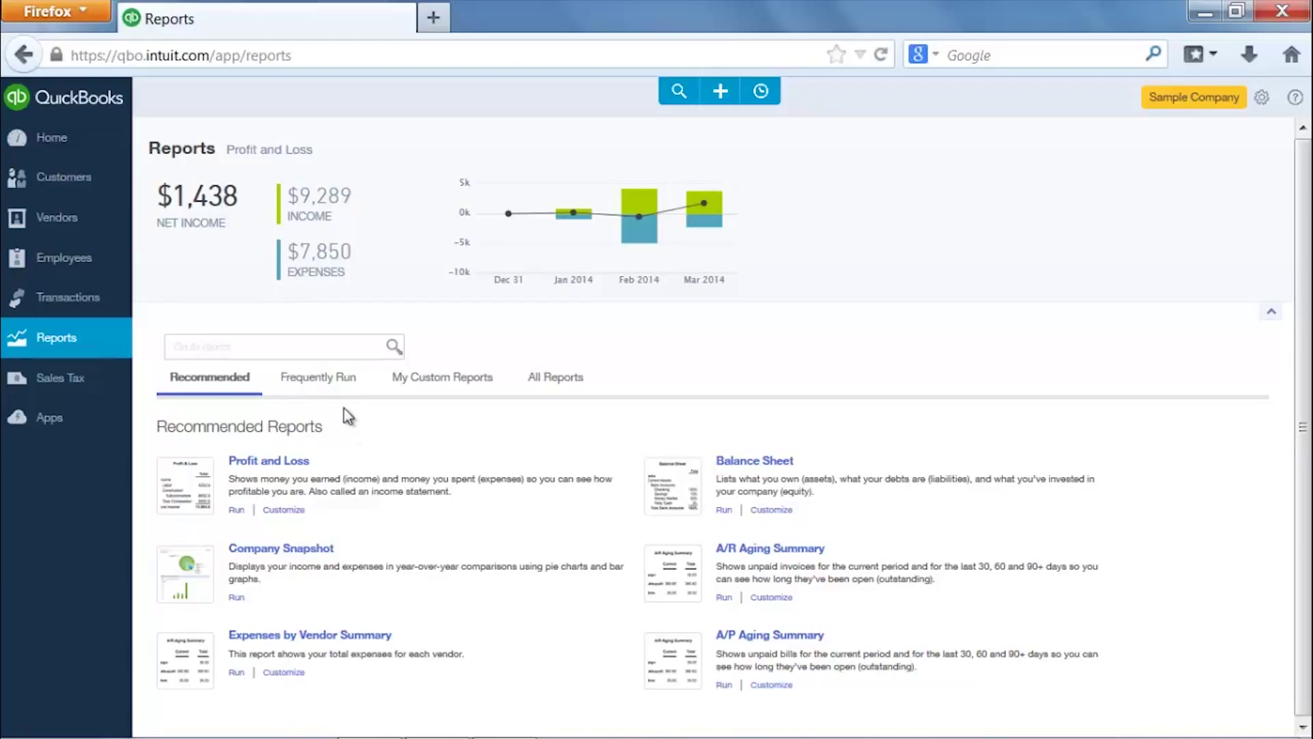
left_click(327, 385)
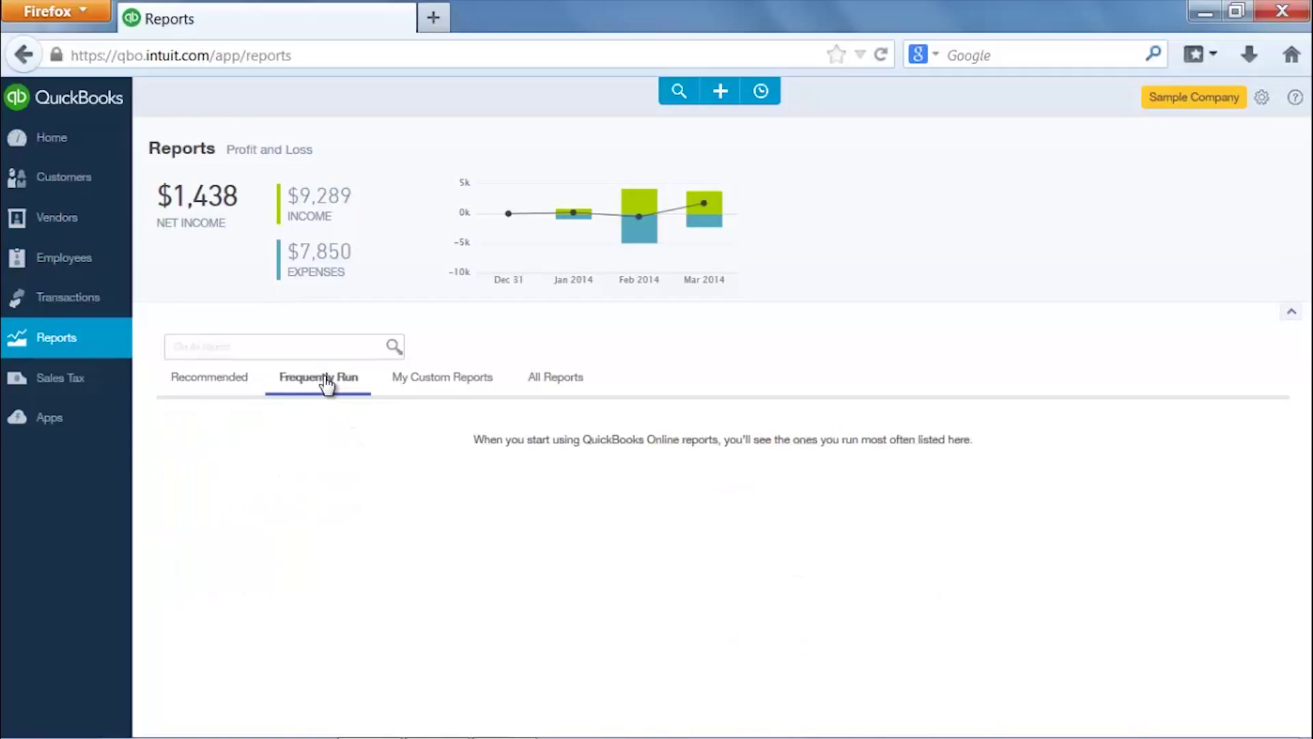
left_click(430, 381)
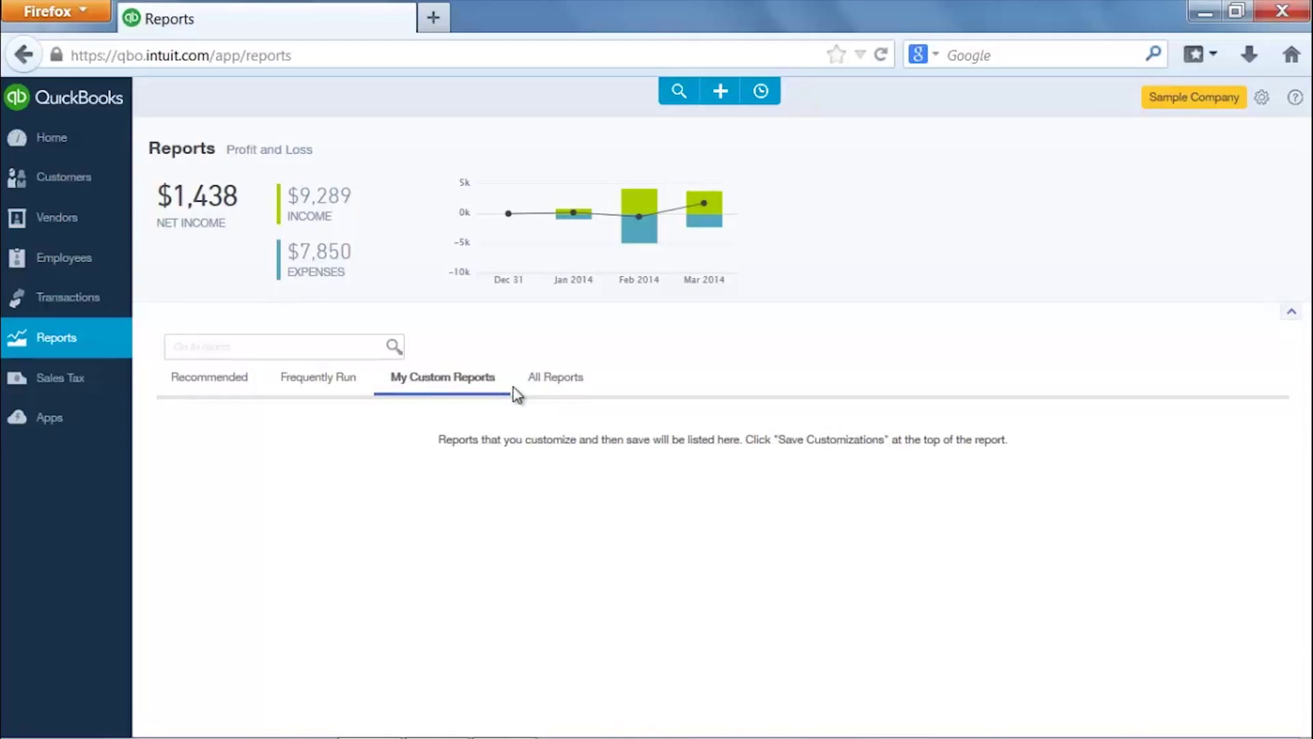
left_click(554, 386)
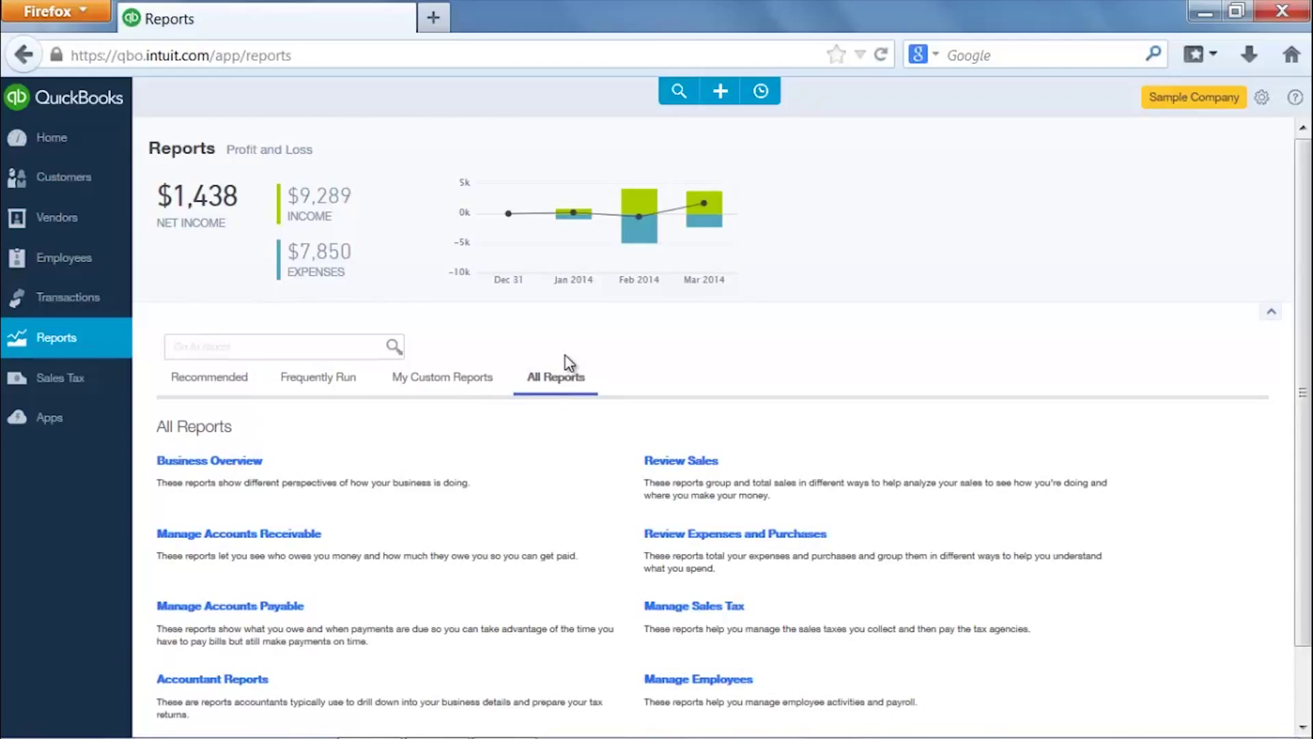
Step: Preview every transaction type available in the + create menu
left_click(720, 94)
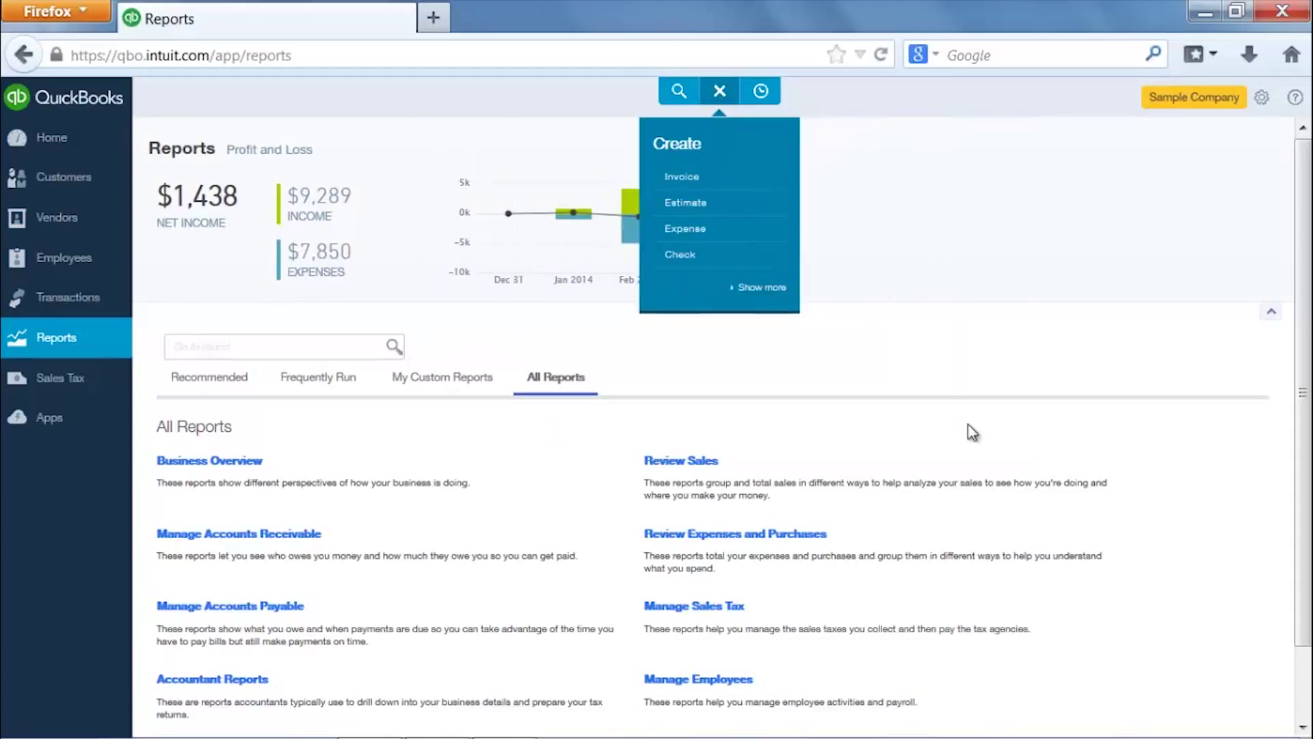
left_click(769, 290)
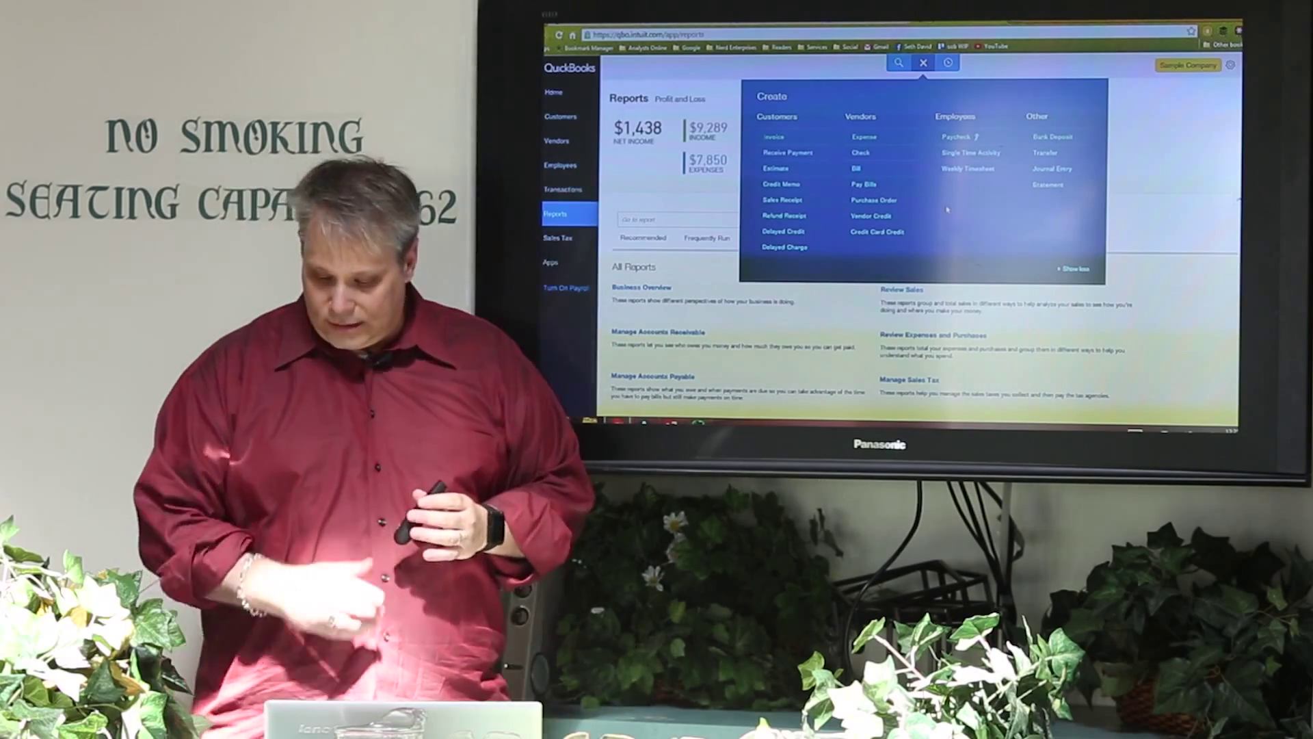
left_click(1195, 129)
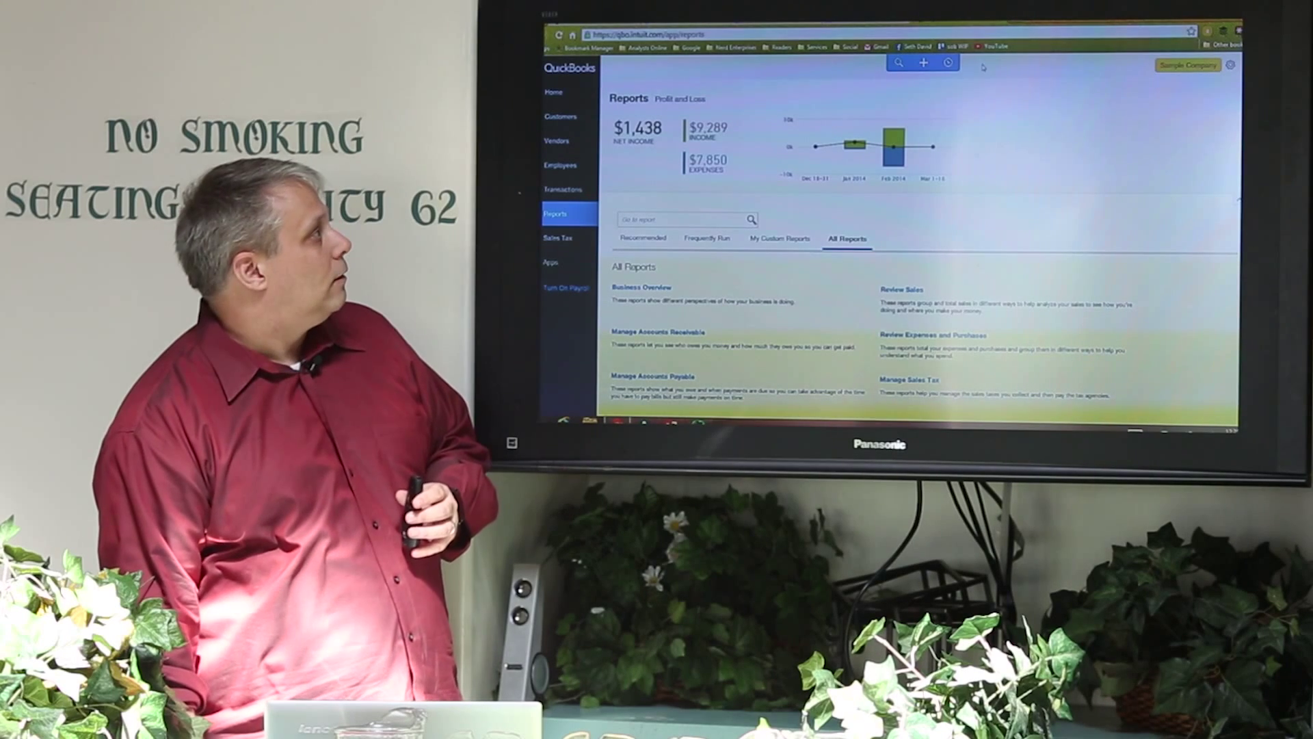
Step: Review the Recent Transactions list, then bring up the transaction search panel
left_click(948, 64)
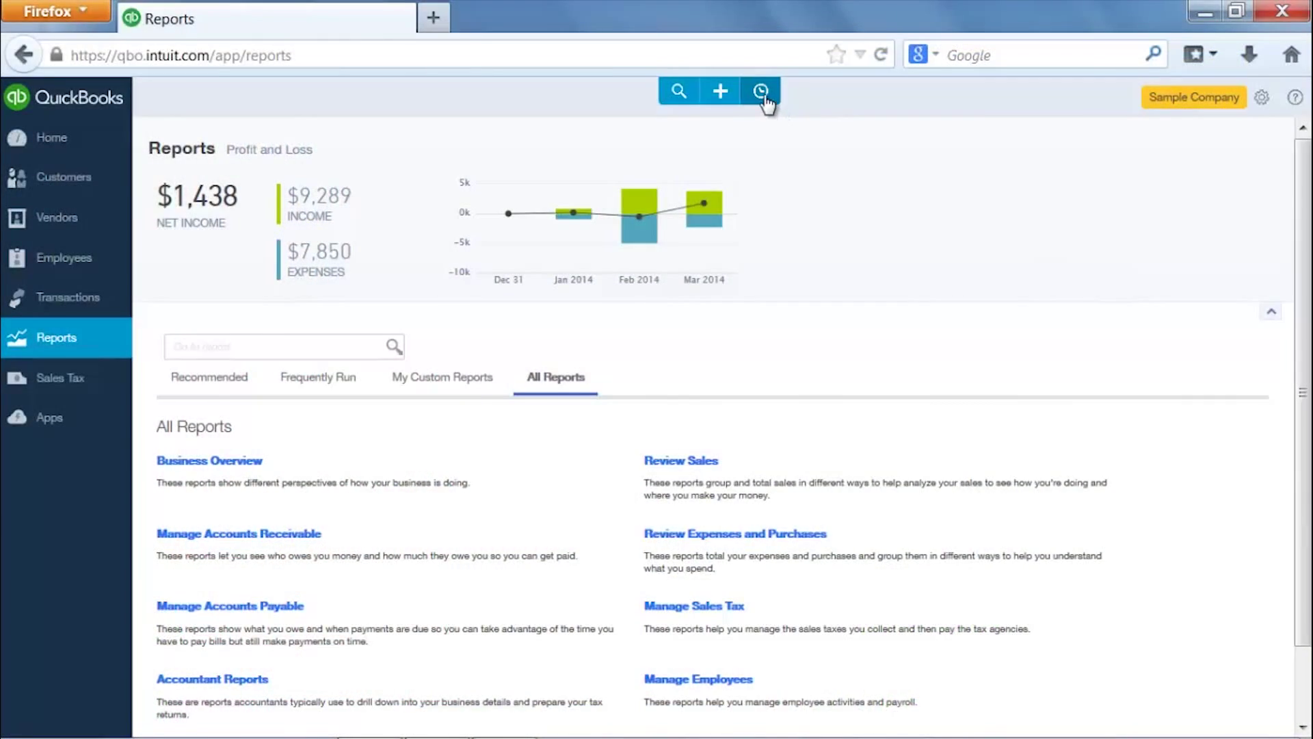
left_click(766, 98)
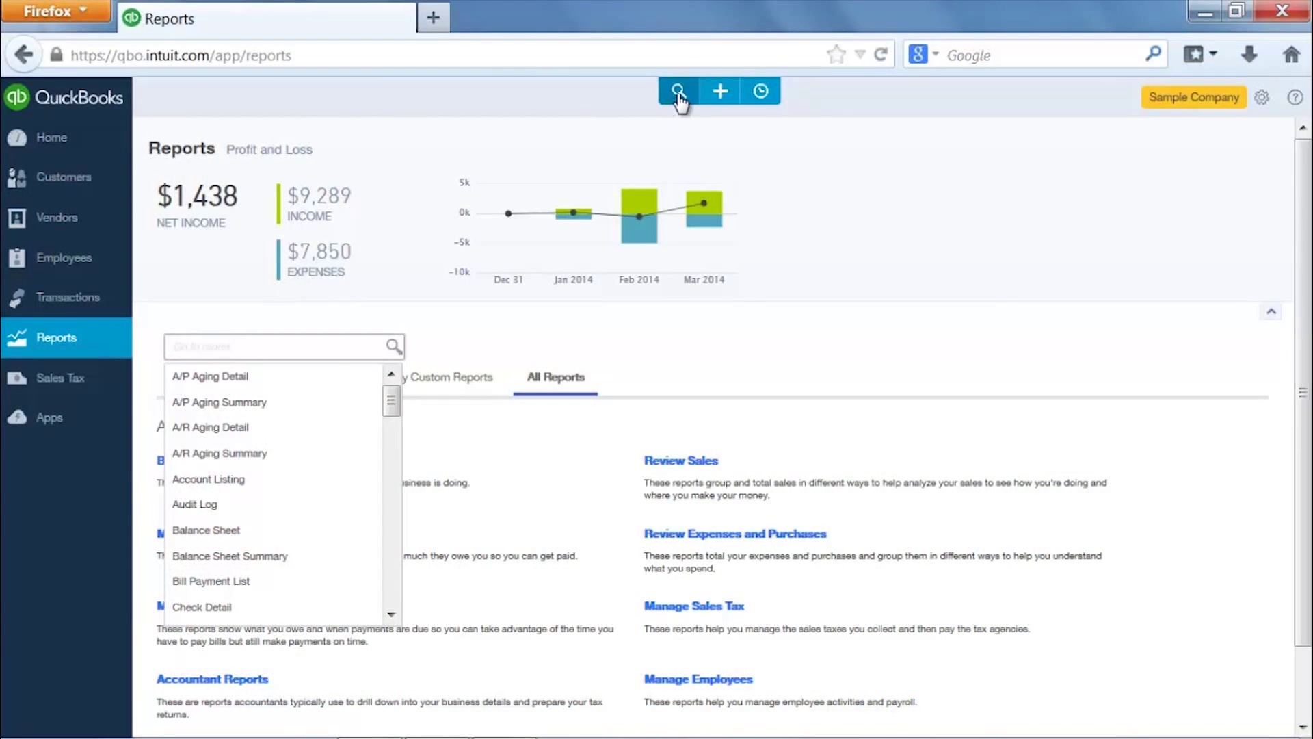
left_click(678, 95)
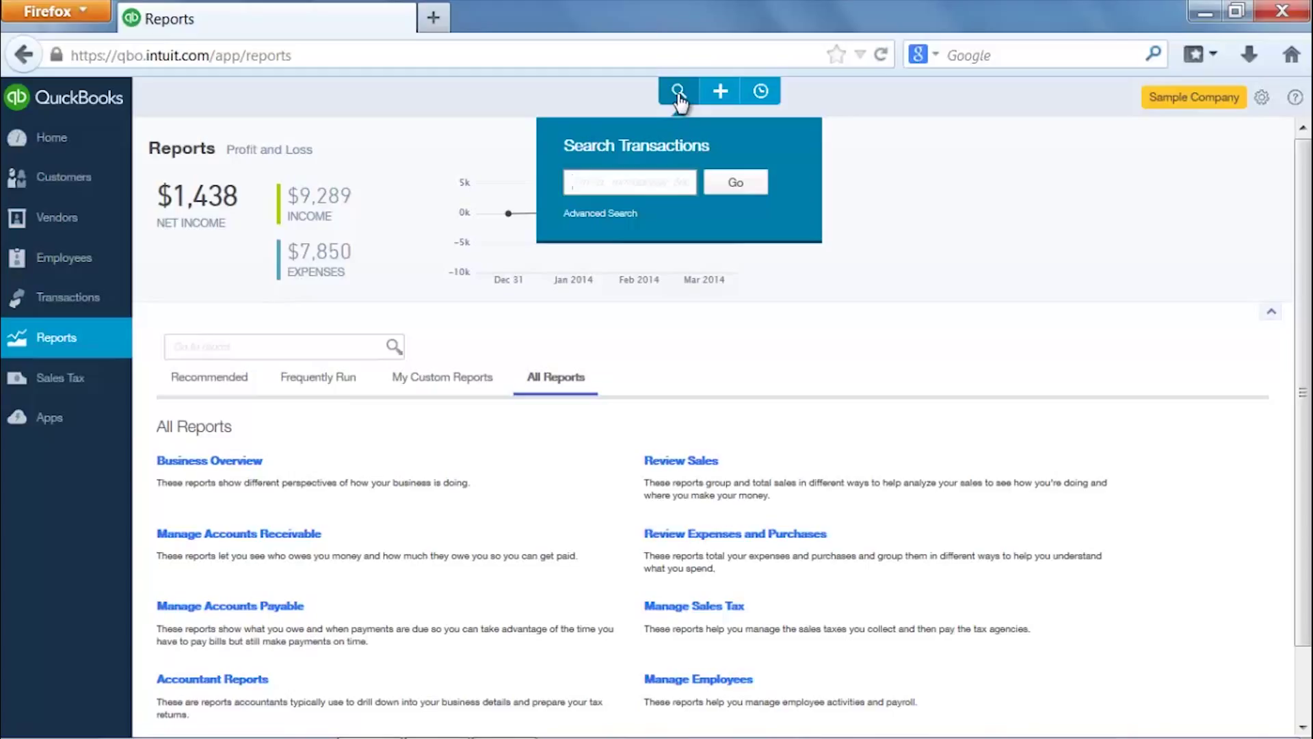
Step: Go to Advanced Search, then look over the gear menu's company settings and tools
left_click(597, 214)
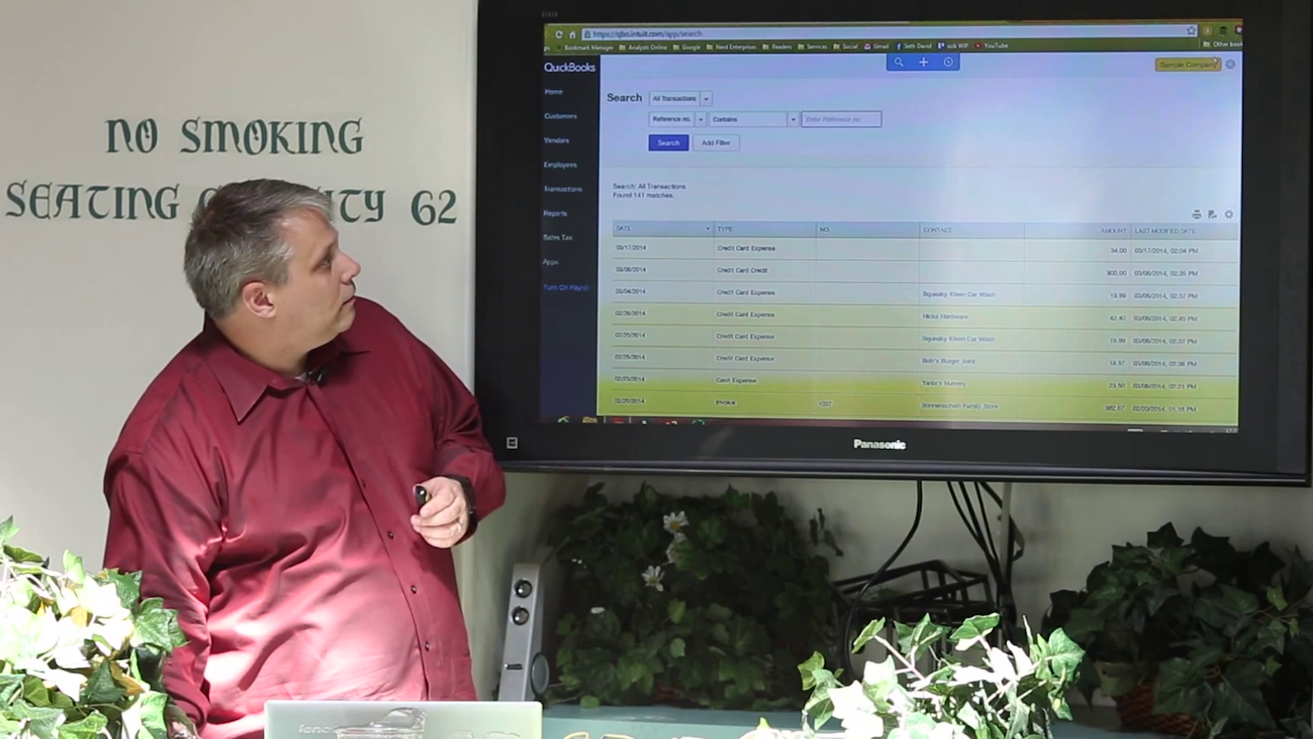
left_click(1228, 66)
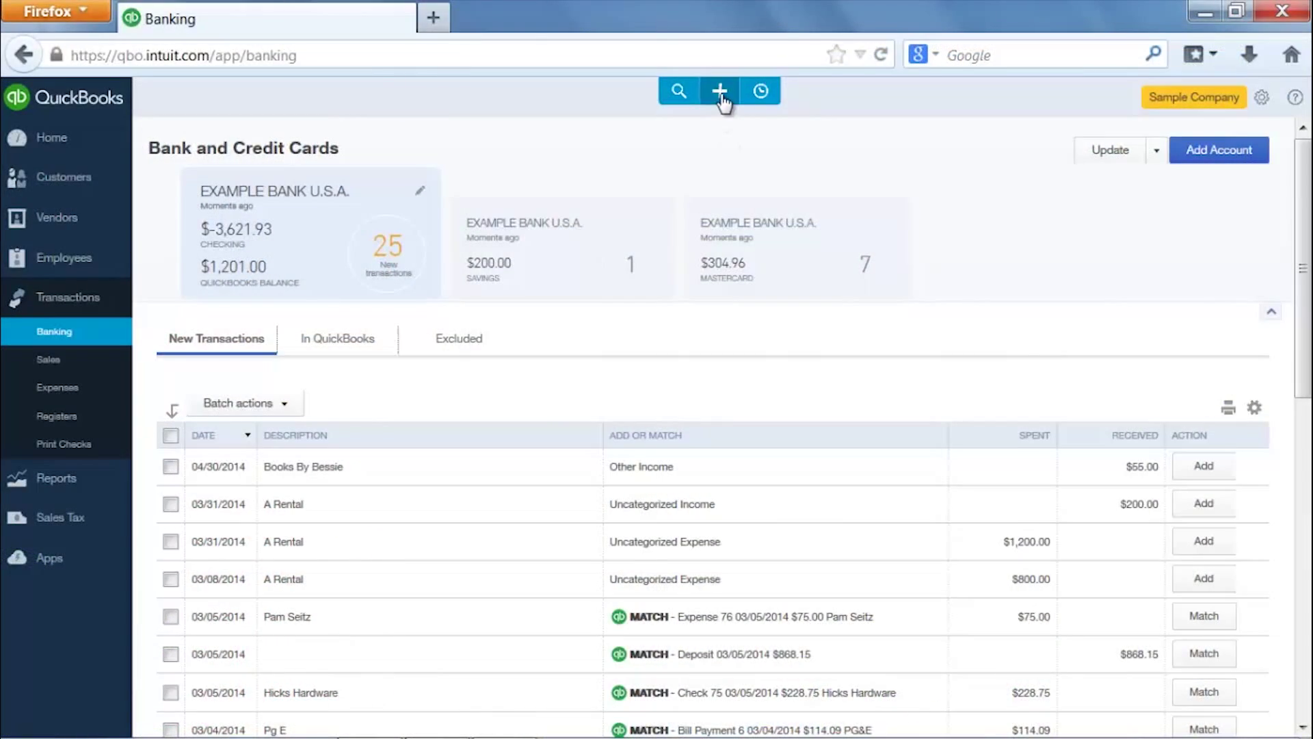
Step: Create a new Check #71 and browse the Account choices on its first account line without selecting one
left_click(720, 91)
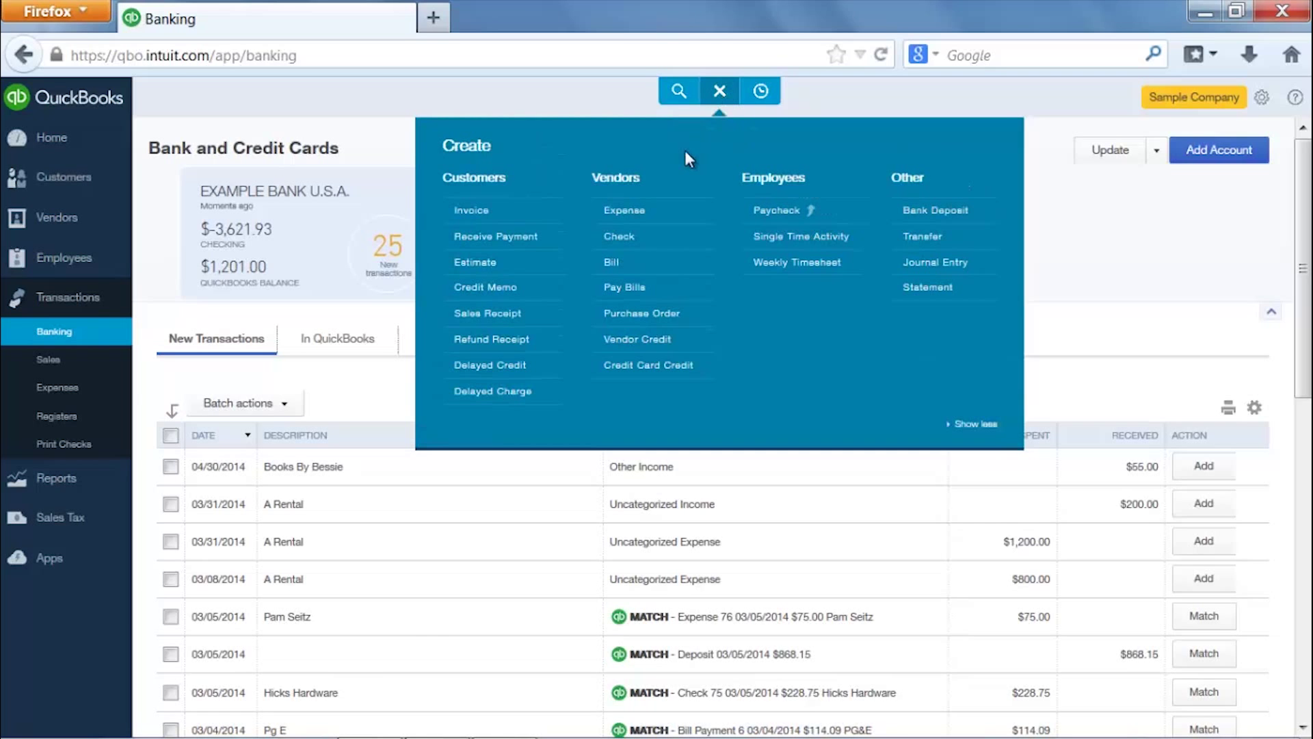
left_click(622, 239)
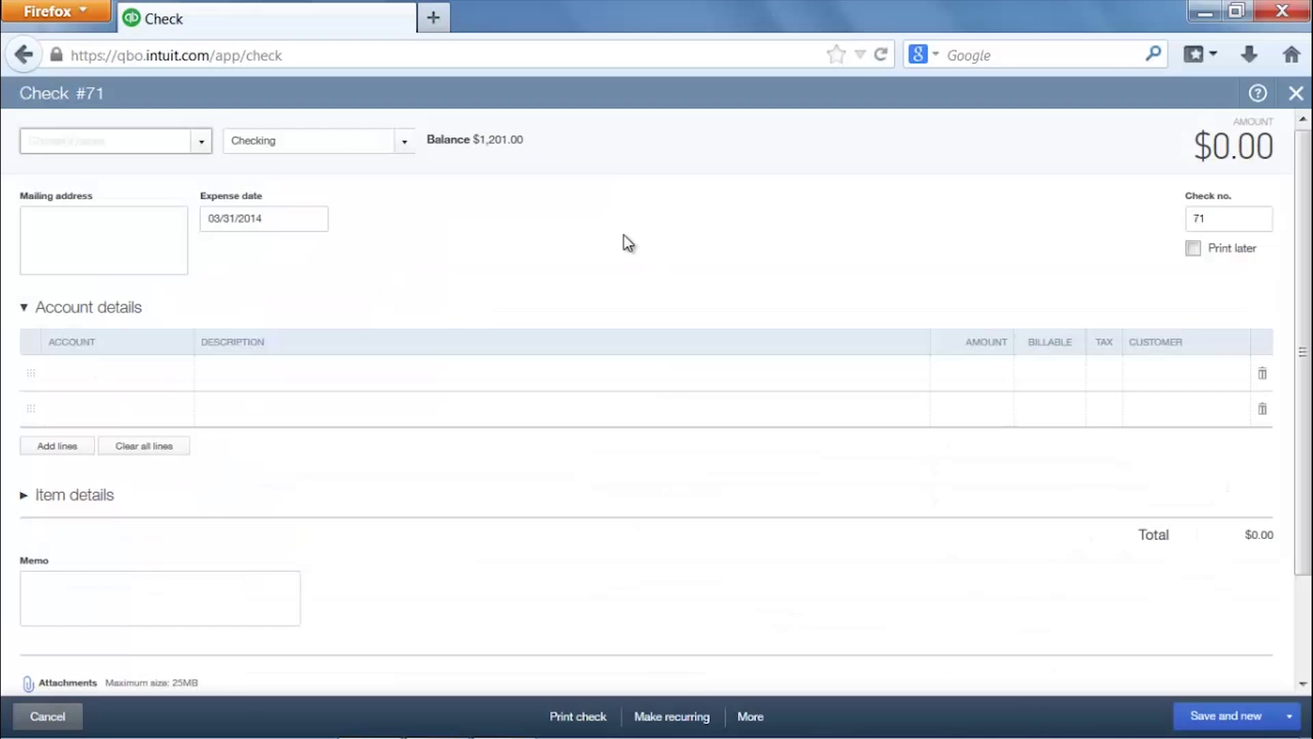
left_click(1162, 377)
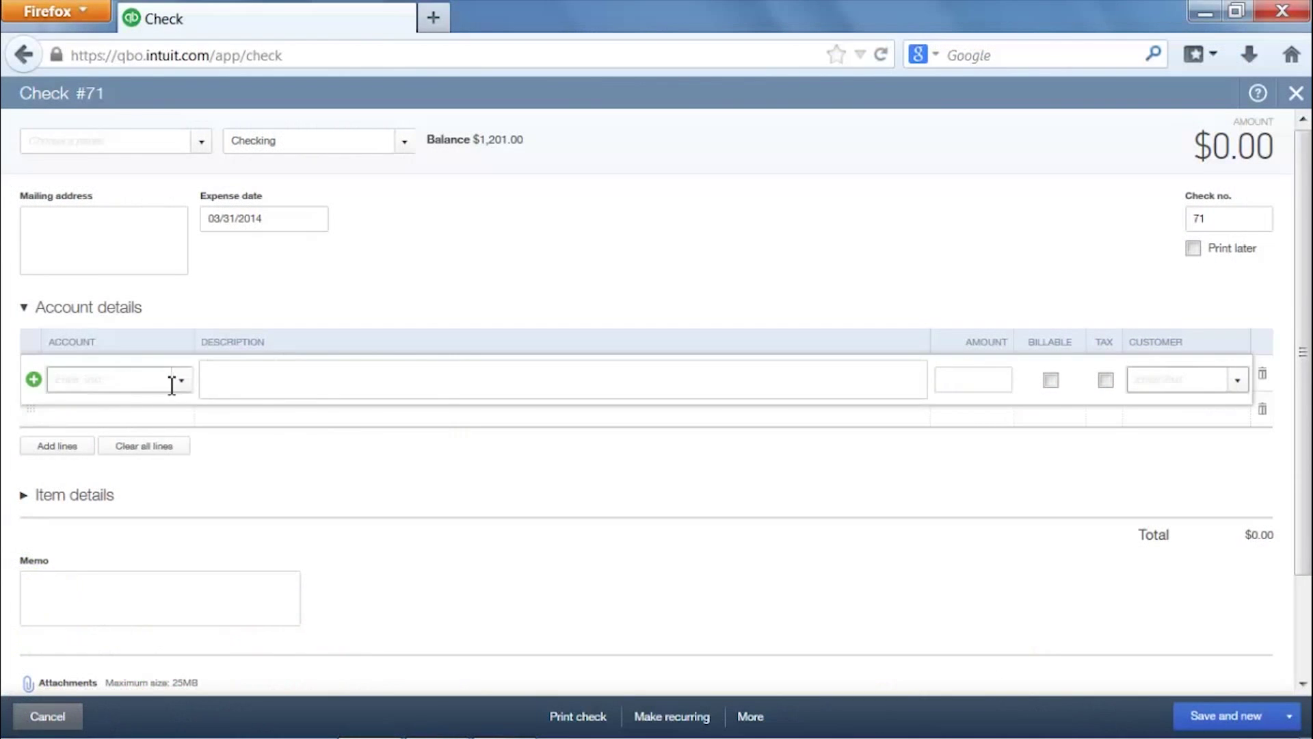
left_click(181, 380)
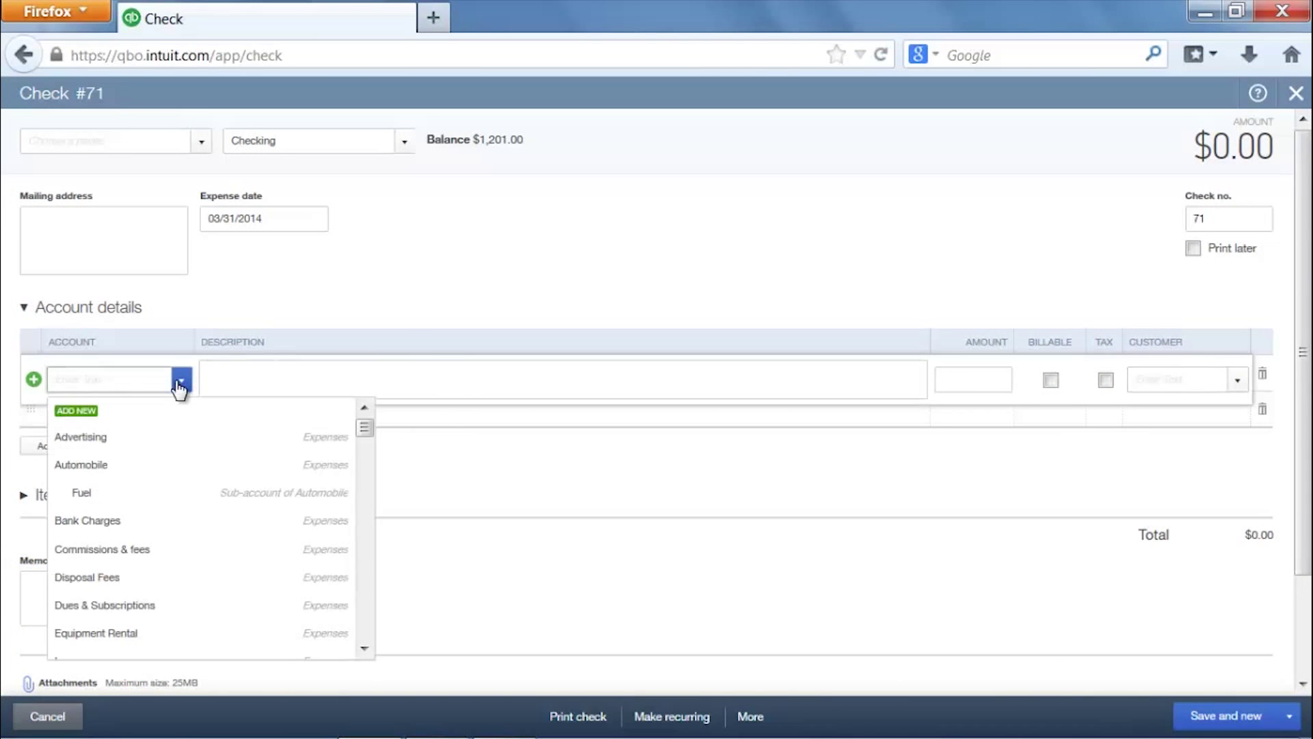
left_click(429, 255)
scroll(1294, 657, "down", 3)
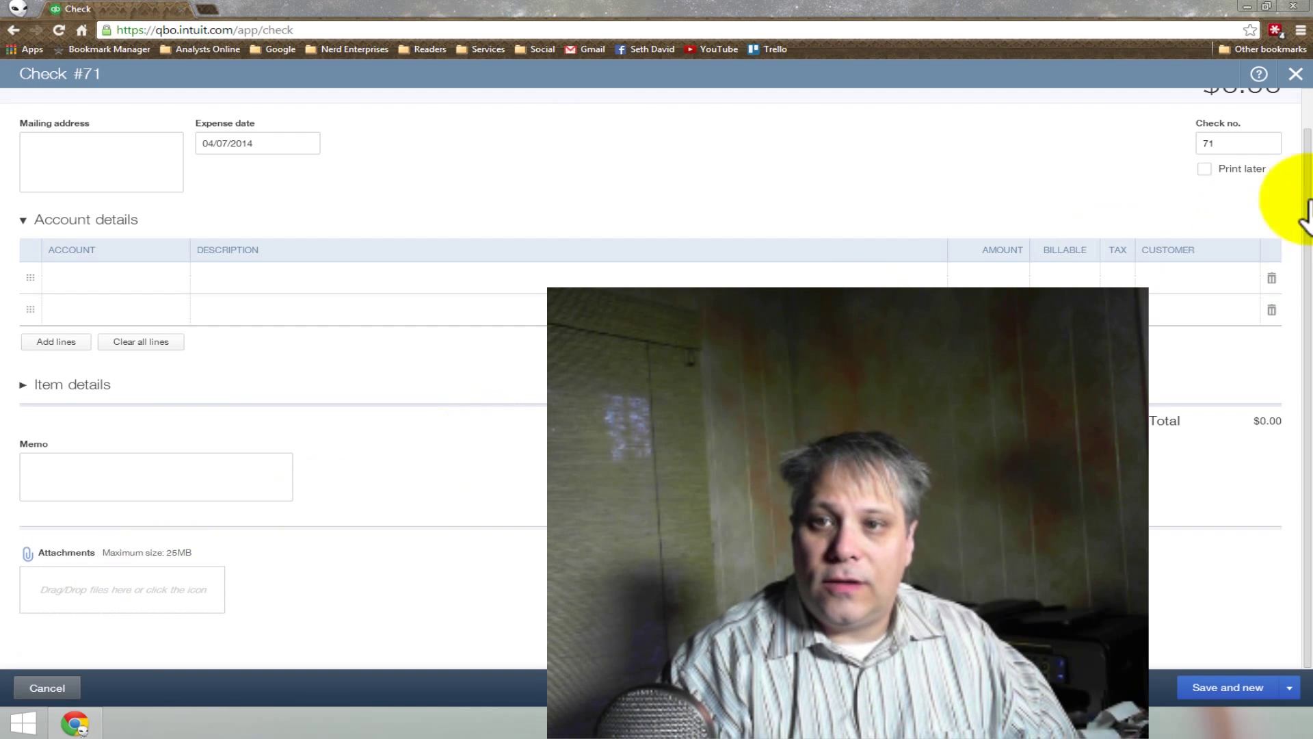
Step: Close the blank check without saving to return to the home dashboard
left_click(1295, 75)
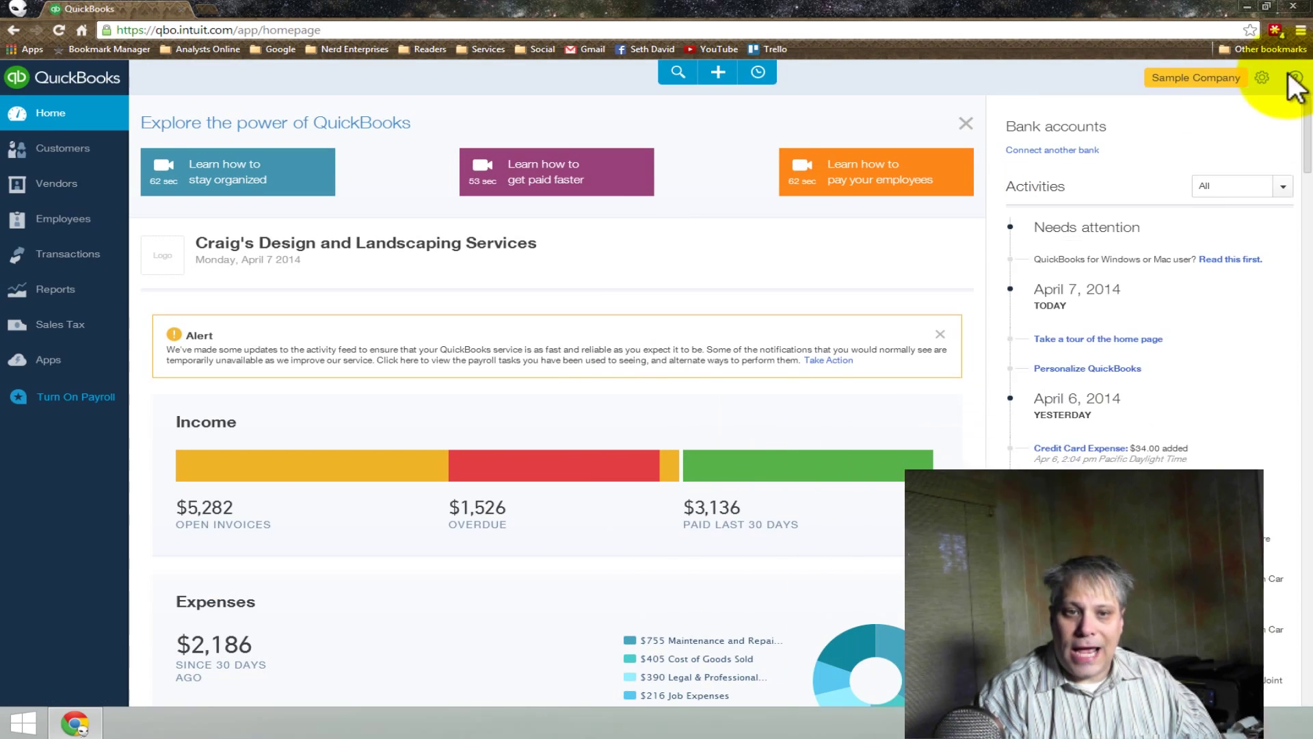